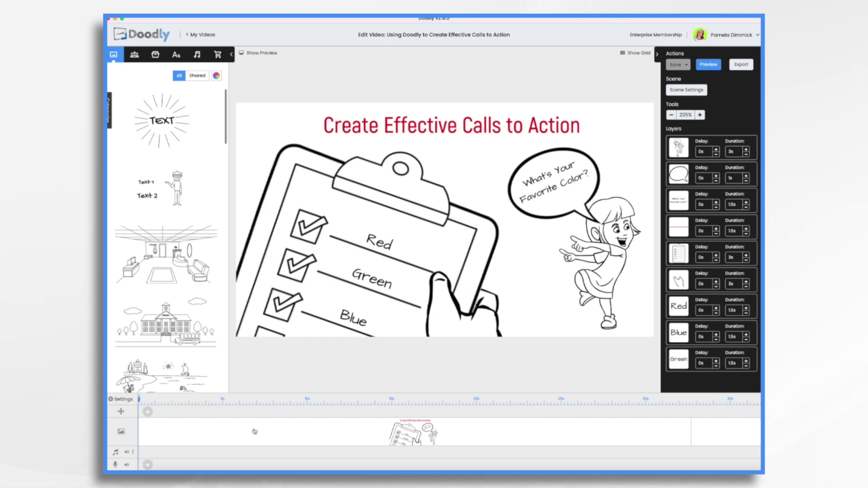
# Step: Open the second scene and change the text on the monitor to "Get 30% Off Your Next Order"
pyautogui.click(711, 438)
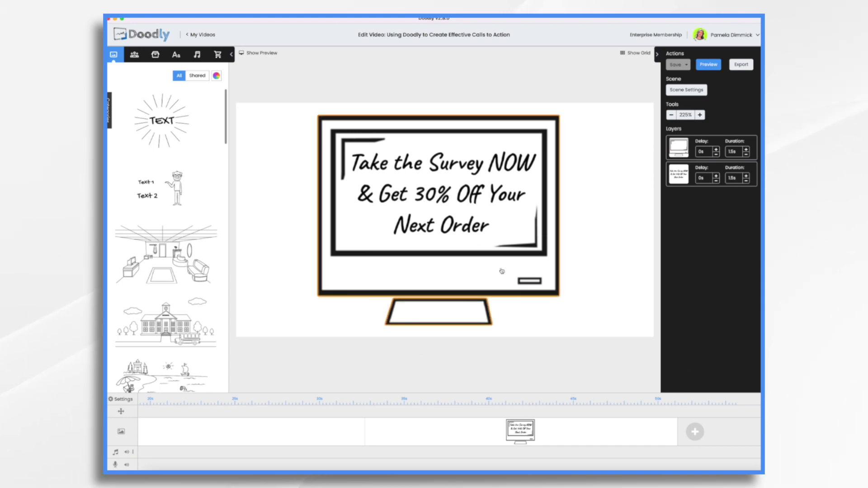
pyautogui.doubleClick(430, 199)
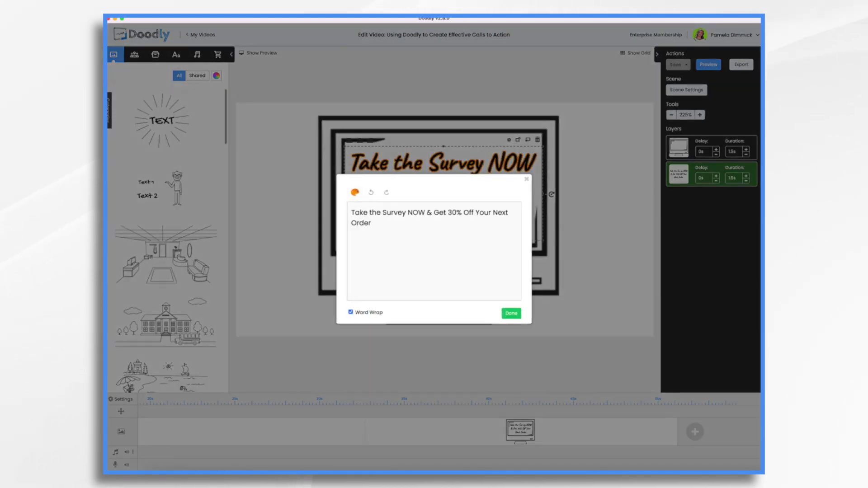
pyautogui.press('Return')
pyautogui.hotkey('shift', 'Up')
pyautogui.press('BackSpace')
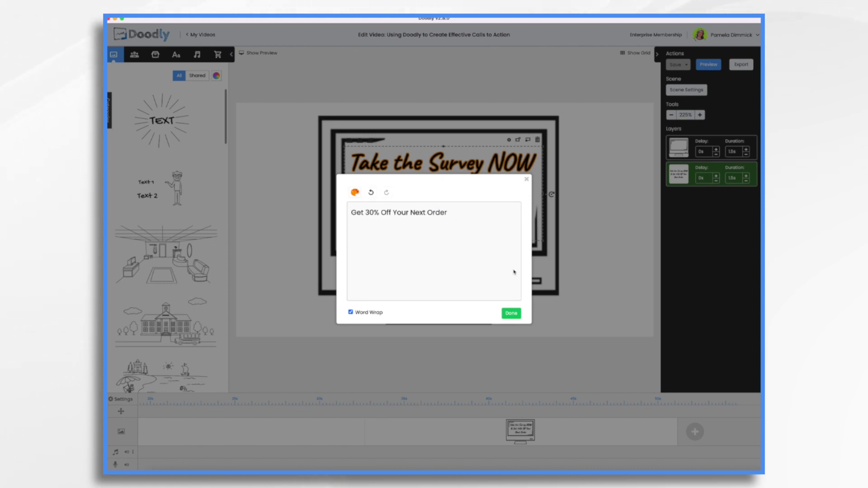
pyautogui.click(519, 315)
# Step: Add a Caveat-Bold text reading "Take the Survey NOW" with word wrap below the offer line, and save the video
pyautogui.click(176, 54)
pyautogui.moveTo(166, 216); pyautogui.dragTo(441, 186)
pyautogui.doubleClick(441, 186)
pyautogui.write('Take the Sur')
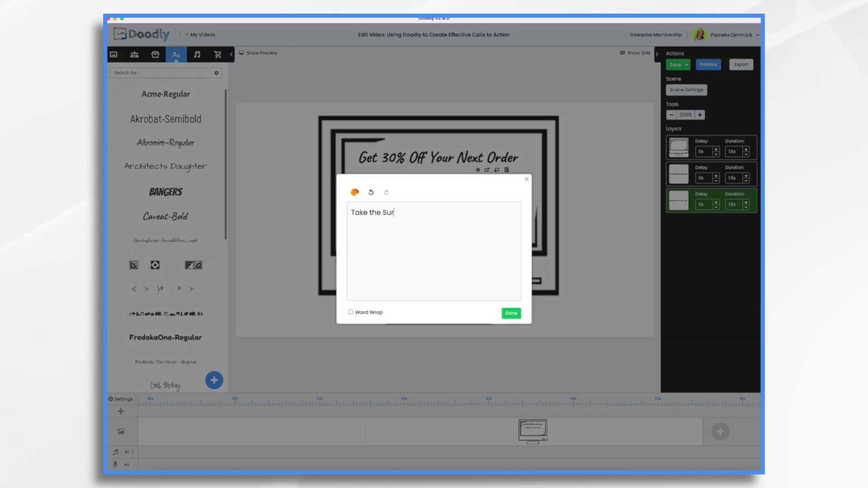
pyautogui.write('vey NOW')
pyautogui.click(351, 312)
pyautogui.click(512, 314)
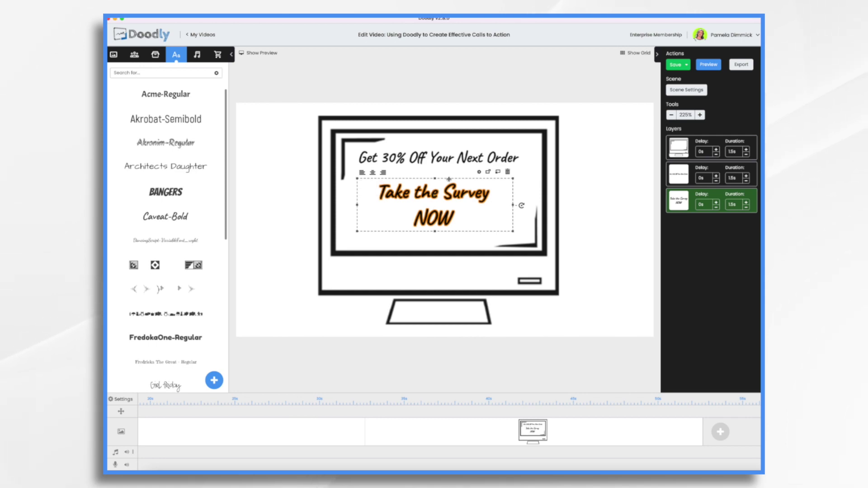
pyautogui.click(611, 156)
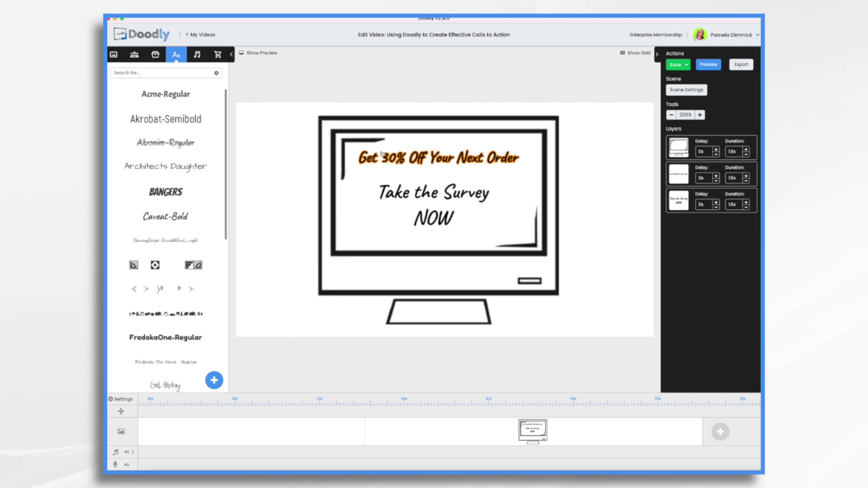
pyautogui.press('super+s')
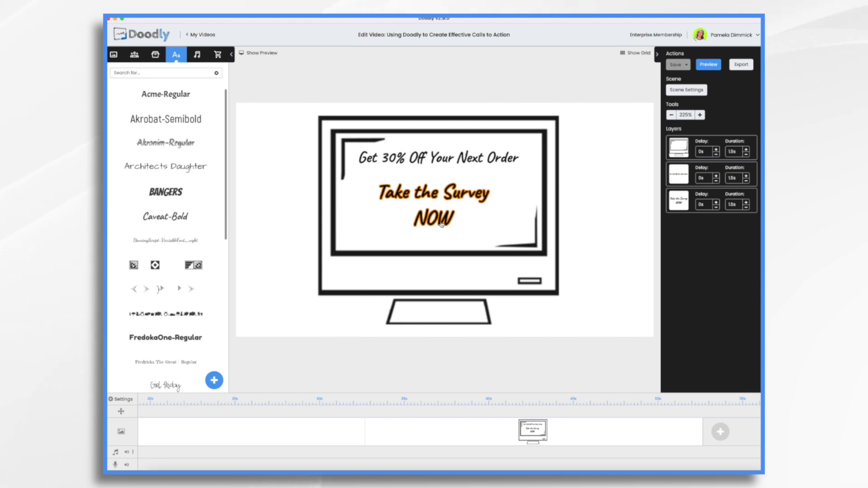
# Step: Move the "Take the Survey NOW" text up slightly, closer to the offer line
pyautogui.moveTo(454, 196); pyautogui.dragTo(453, 189)
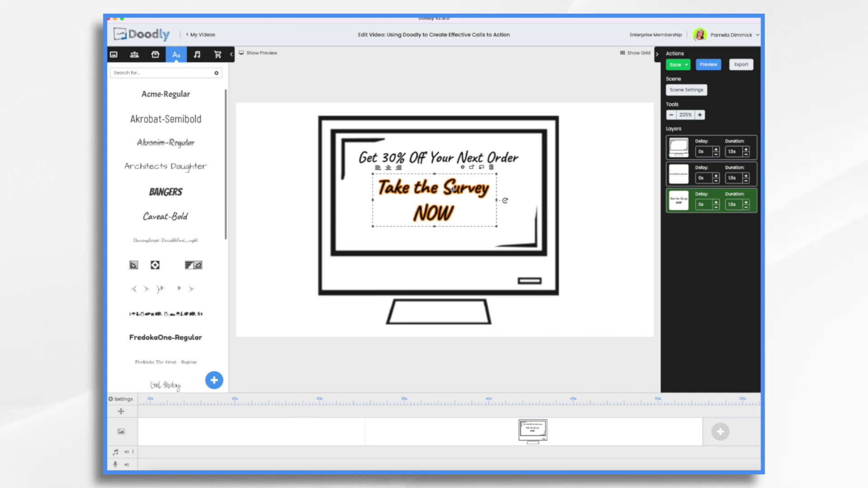
pyautogui.click(448, 249)
pyautogui.click(445, 201)
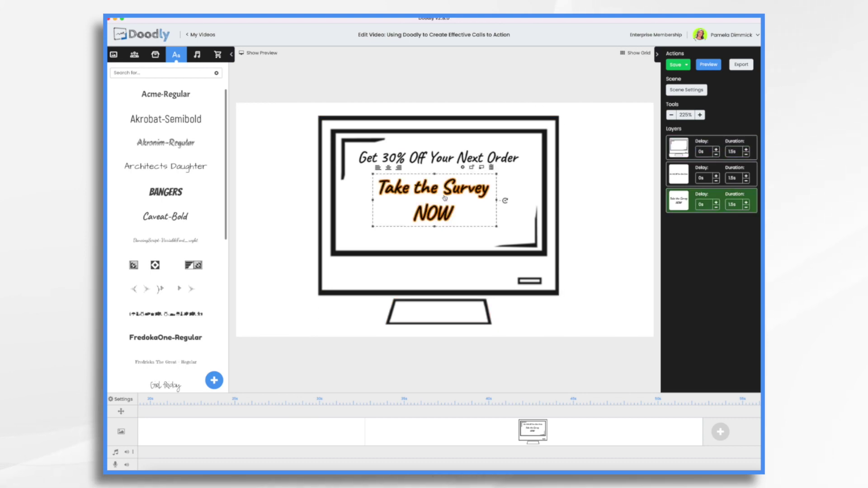
pyautogui.moveTo(445, 200); pyautogui.dragTo(444, 193)
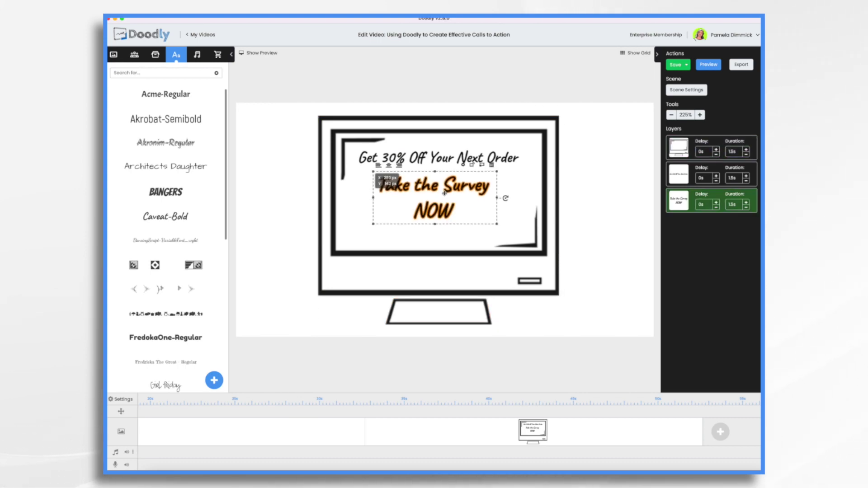
pyautogui.click(385, 239)
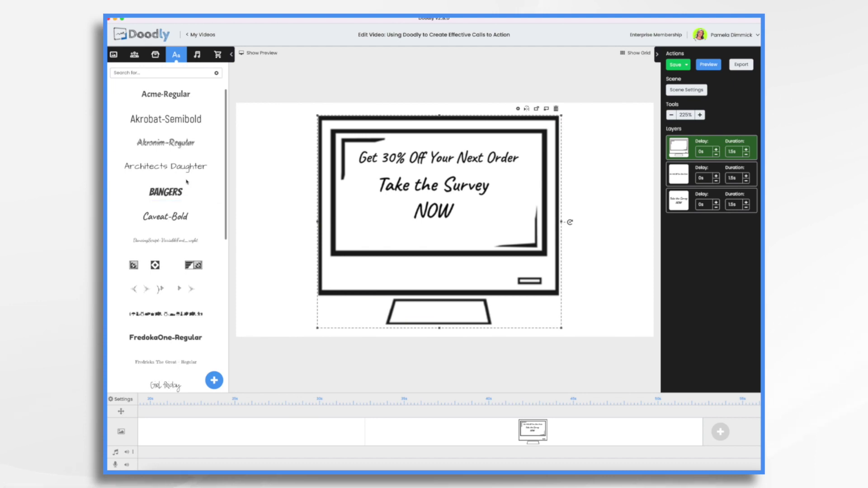
pyautogui.moveTo(176, 168); pyautogui.dragTo(462, 235)
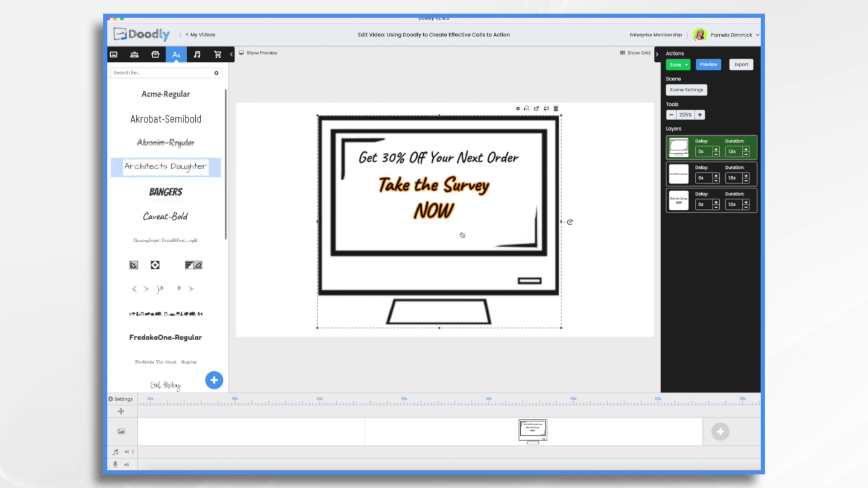
pyautogui.doubleClick(452, 234)
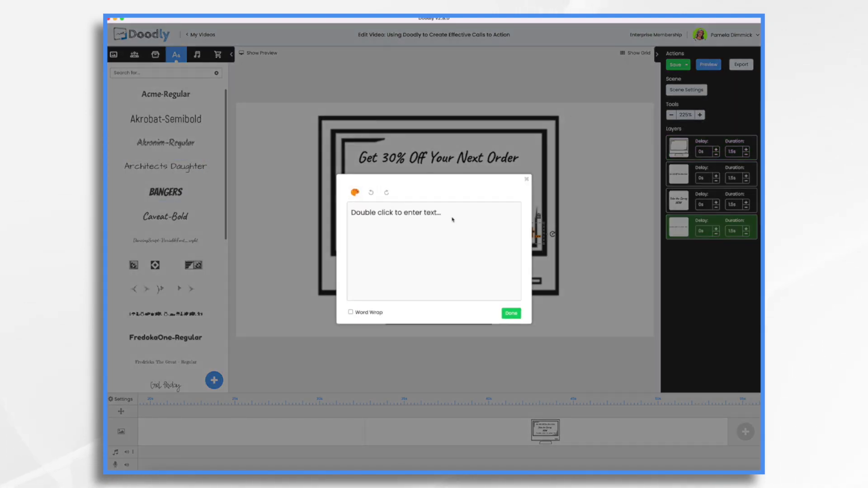
pyautogui.press('super+a')
pyautogui.write('www.Acme.com/survey')
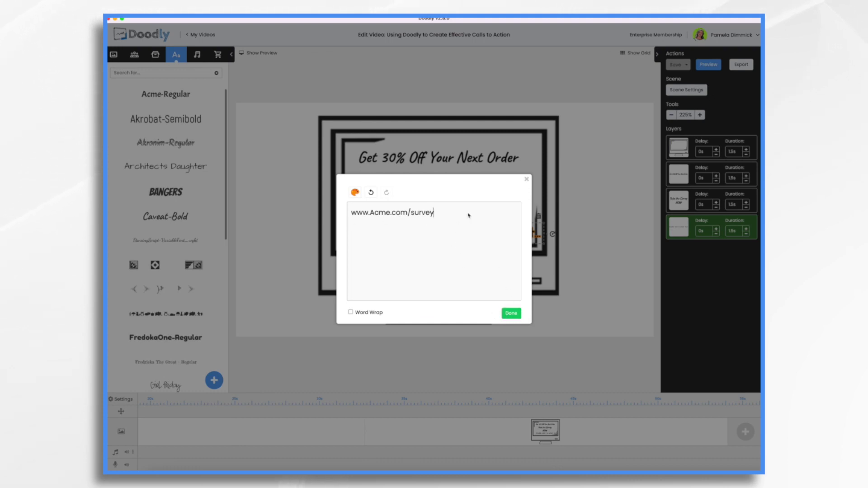
pyautogui.click(511, 313)
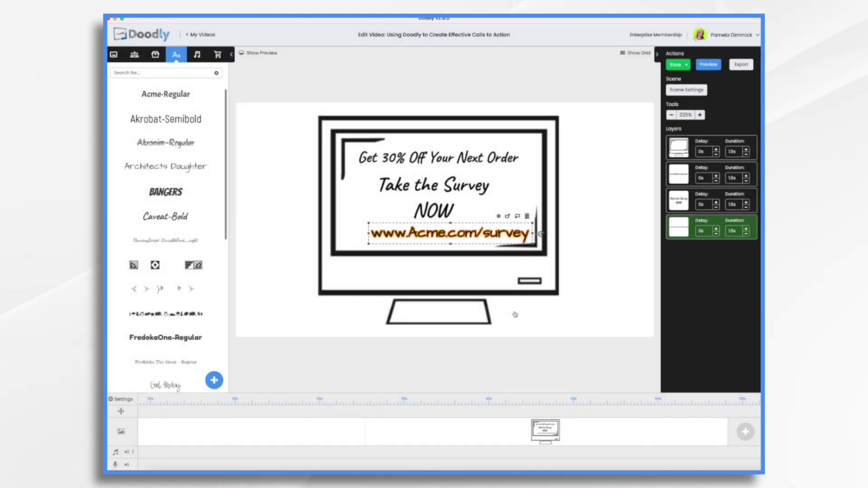
pyautogui.click(608, 193)
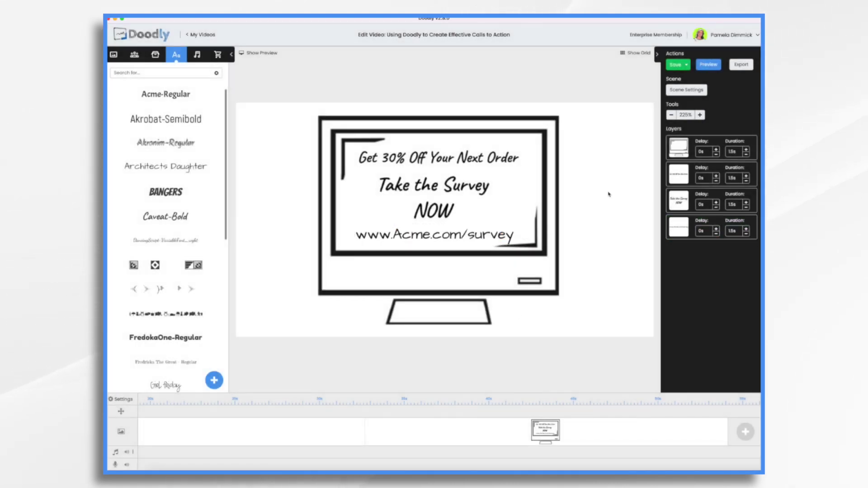
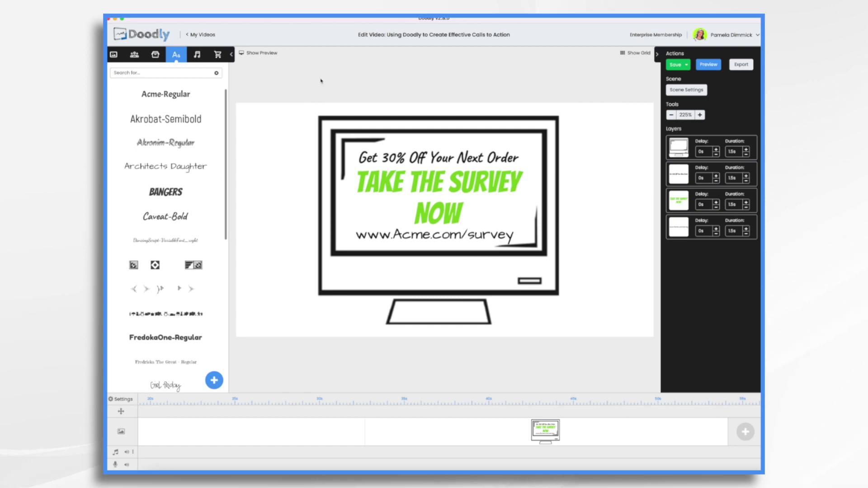
# Step: Copy the girl, speech bubble and bubble text from the first scene into the survey scene and shift them up slightly
pyautogui.click(278, 439)
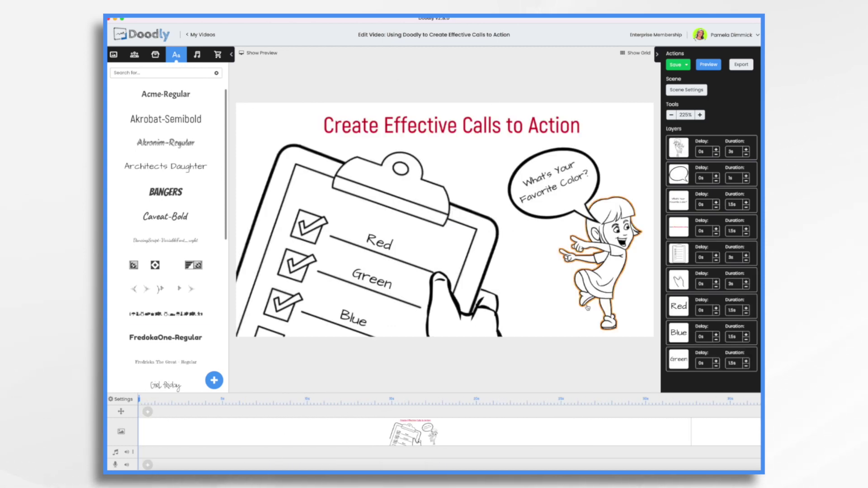
pyautogui.click(606, 277)
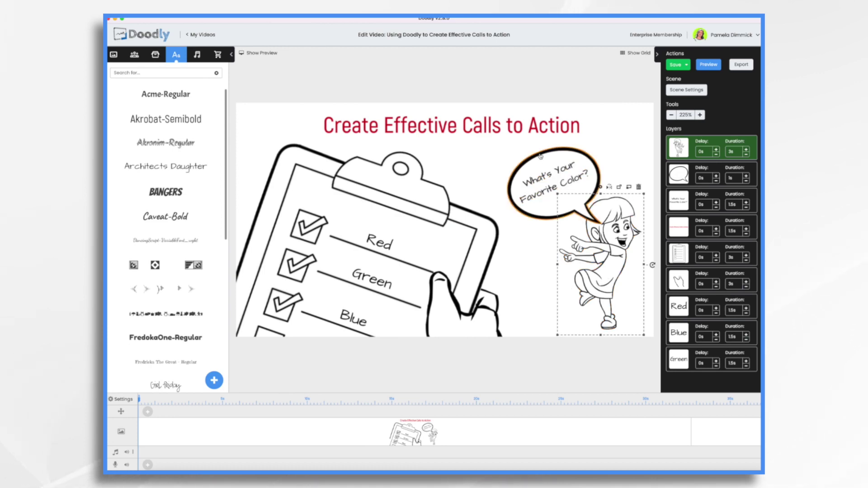
pyautogui.keyDown('shift'); pyautogui.click(540, 180); pyautogui.keyUp('shift')
pyautogui.keyDown('shift'); pyautogui.click(540, 180); pyautogui.keyUp('shift')
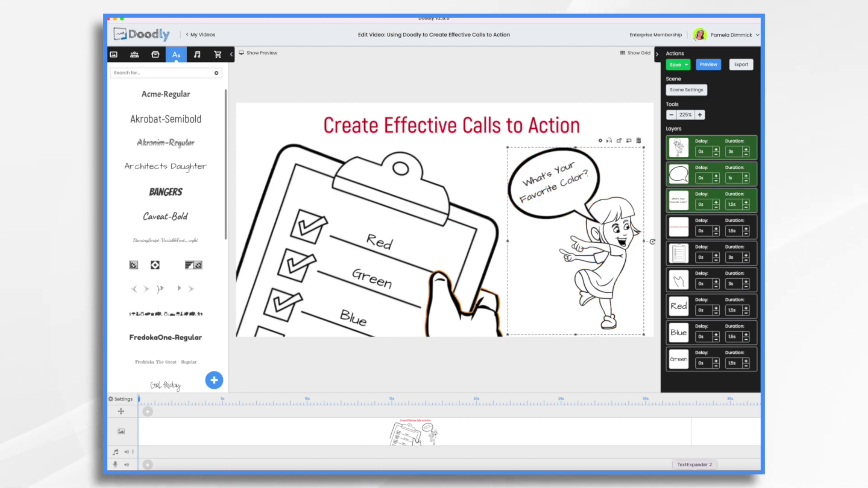
pyautogui.click(712, 439)
pyautogui.hotkey('ctrl', 'v')
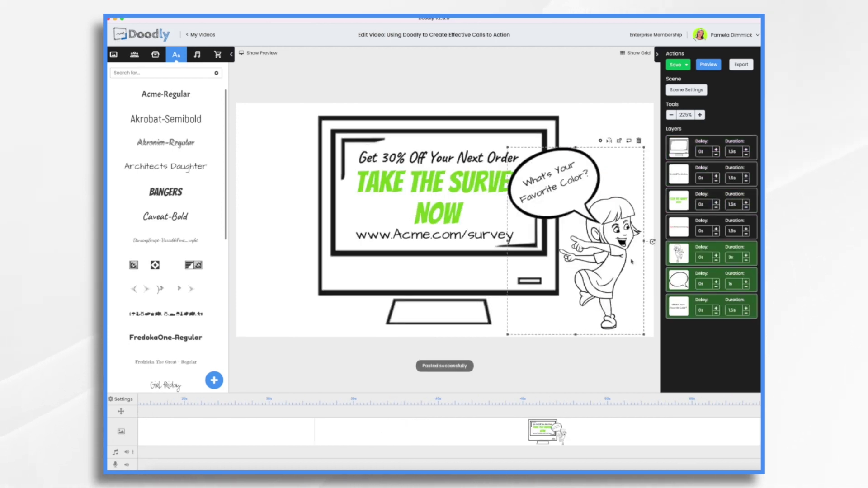
pyautogui.moveTo(615, 243); pyautogui.dragTo(616, 235)
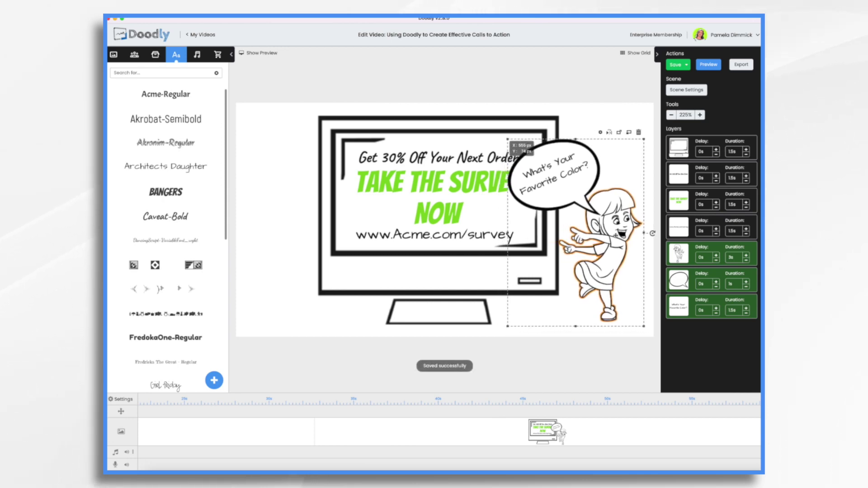
# Step: Replace the speech bubble text with "Get 30% Off Your Next Order"
pyautogui.doubleClick(564, 175)
pyautogui.hotkey('ctrl', 'a')
pyautogui.write('Get')
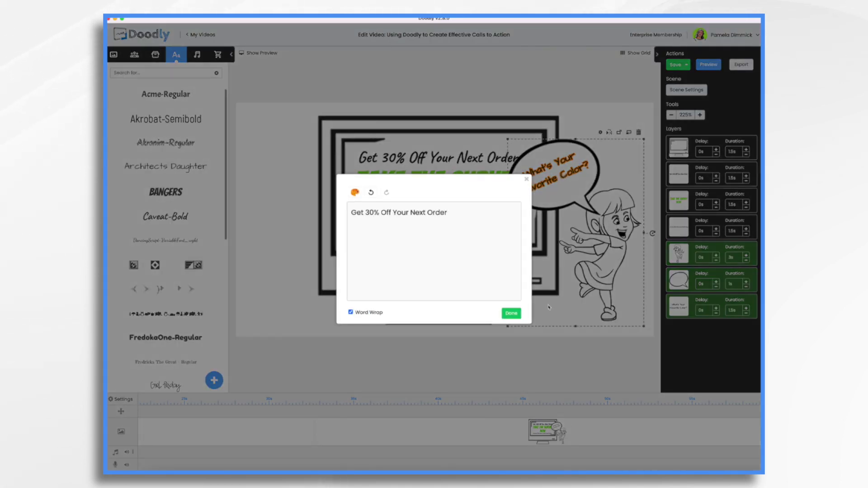
pyautogui.click(512, 313)
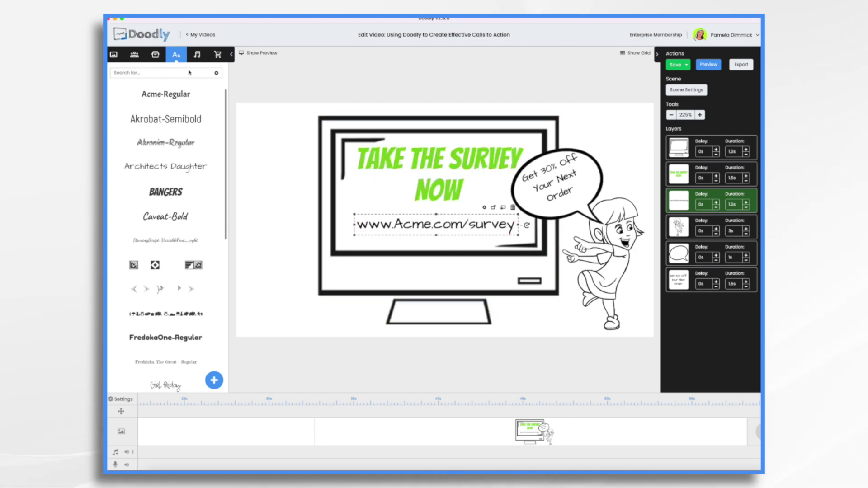
# Step: Search the props for "arro" and place the Curved Arrow Left between the green survey text and the web address
pyautogui.click(158, 55)
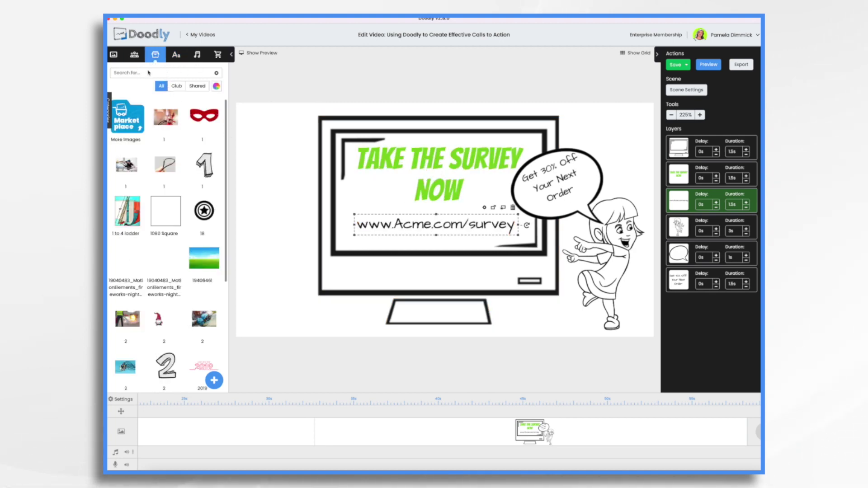
pyautogui.write('arro')
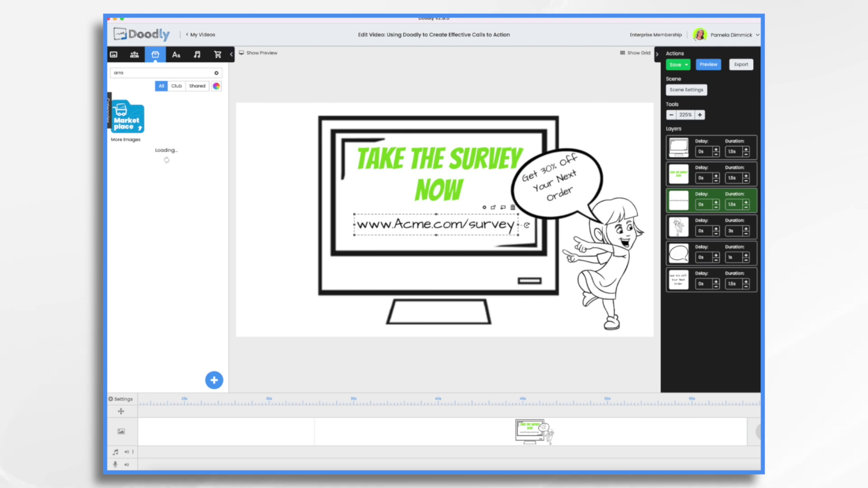
pyautogui.scroll(-5, 167, 226)
pyautogui.moveTo(203, 242); pyautogui.dragTo(403, 212)
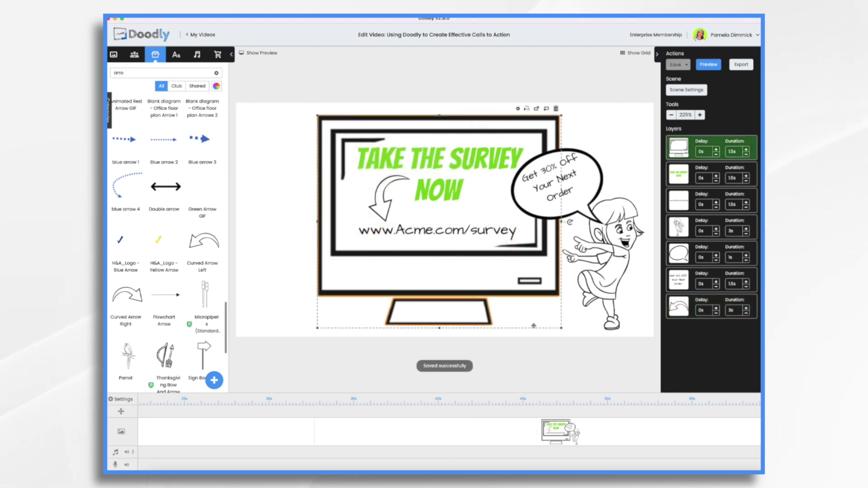
# Step: Enlarge the green "Take the Survey NOW" text, and scale up the monitor together with its texts and arrow
pyautogui.click(478, 154)
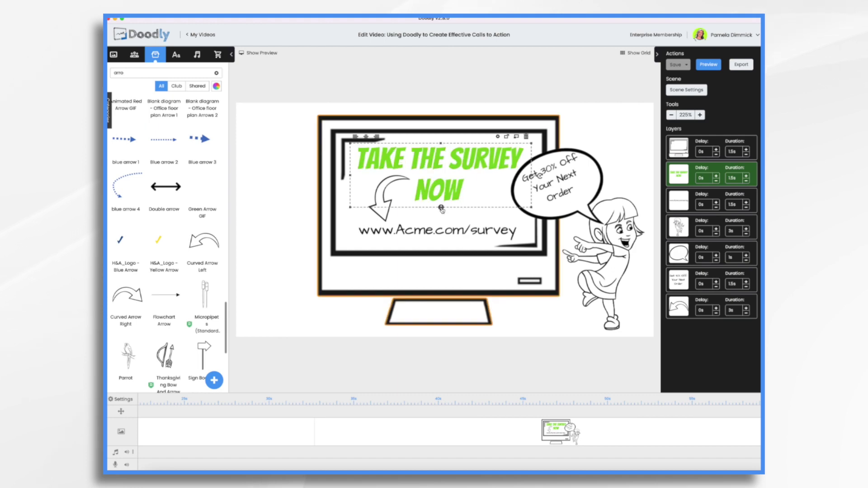
pyautogui.moveTo(442, 209); pyautogui.dragTo(446, 217)
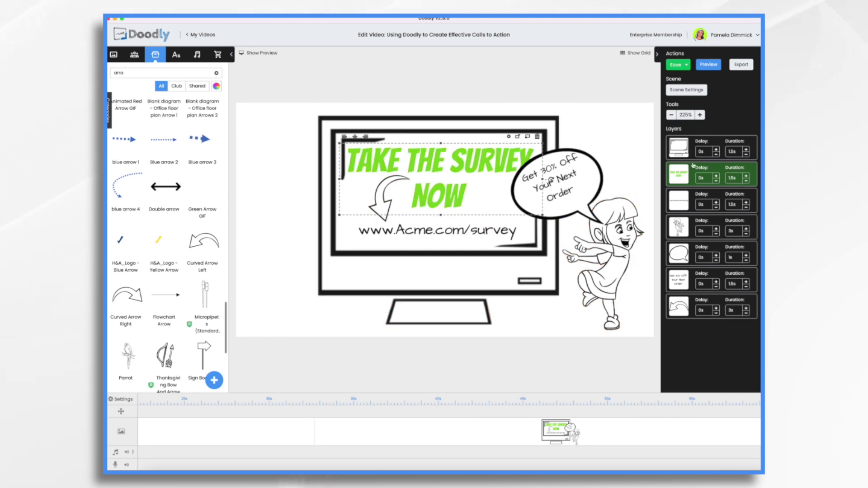
pyautogui.click(678, 147)
pyautogui.moveTo(317, 114); pyautogui.dragTo(288, 102)
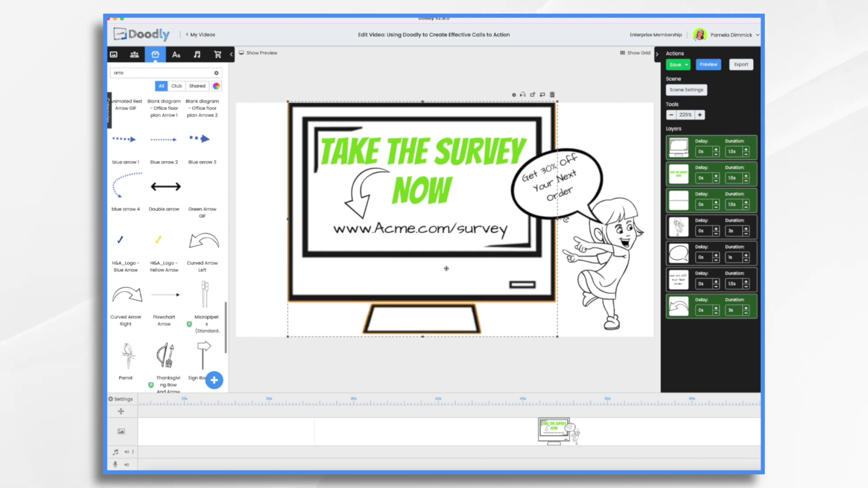
# Step: Shift the monitor group slightly toward the girl and shrink it to about 544 px wide so it fits the scene
pyautogui.moveTo(446, 269); pyautogui.dragTo(485, 283)
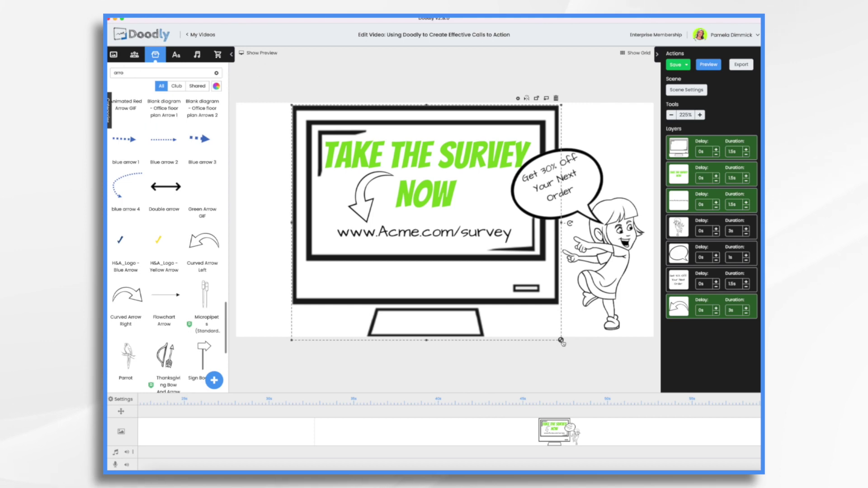
pyautogui.moveTo(561, 343); pyautogui.dragTo(558, 339)
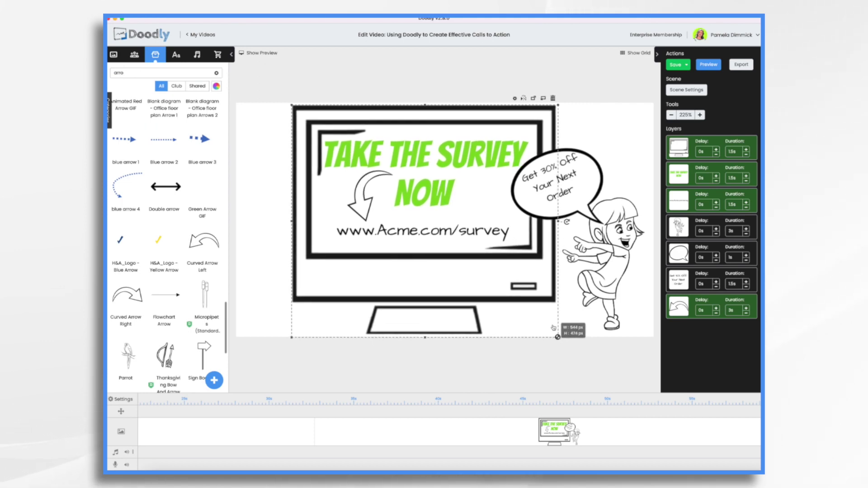
pyautogui.moveTo(443, 275); pyautogui.dragTo(445, 276)
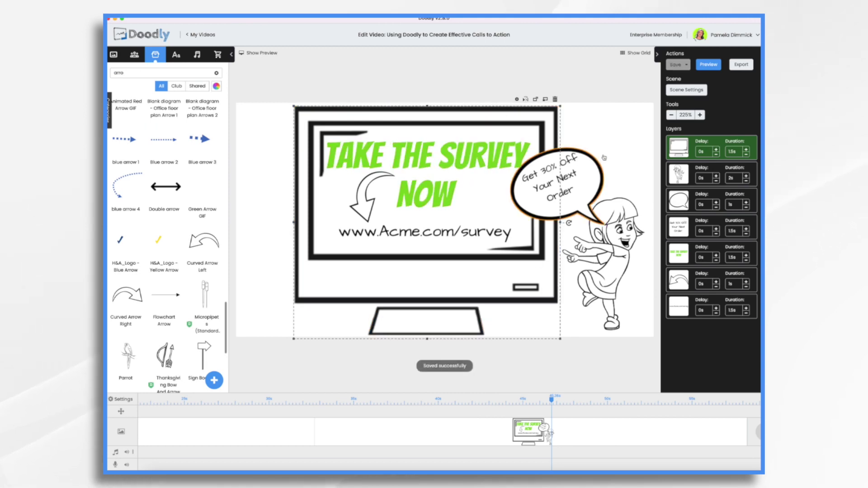
# Step: Preview the survey scene's animation
pyautogui.rightClick(462, 436)
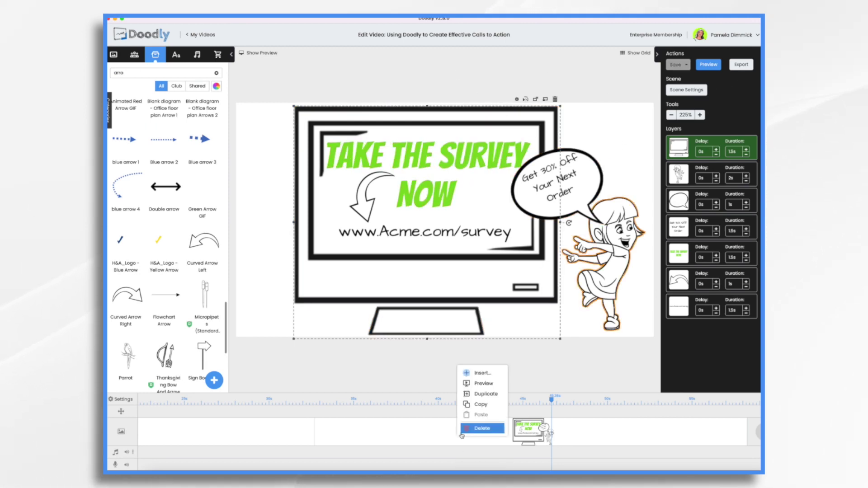
pyautogui.click(478, 386)
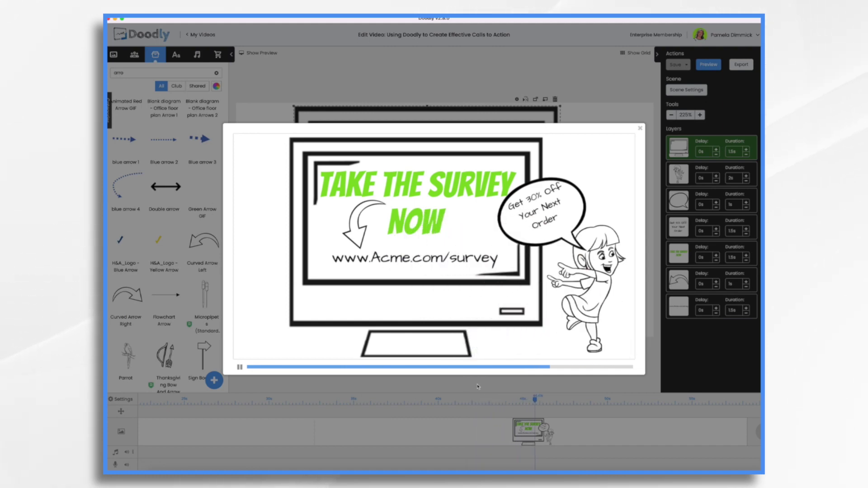
# Step: Add a panning and zooming effect to the timeline at about 45 seconds, after closing the preview
pyautogui.click(640, 130)
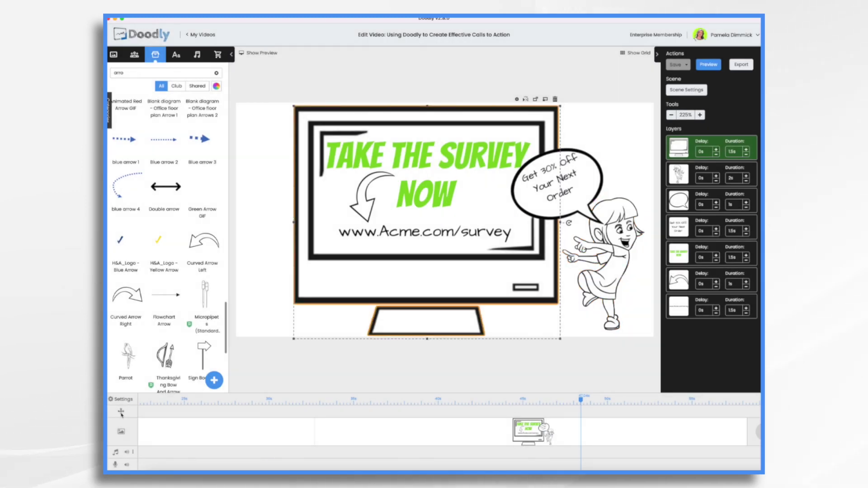
pyautogui.click(518, 415)
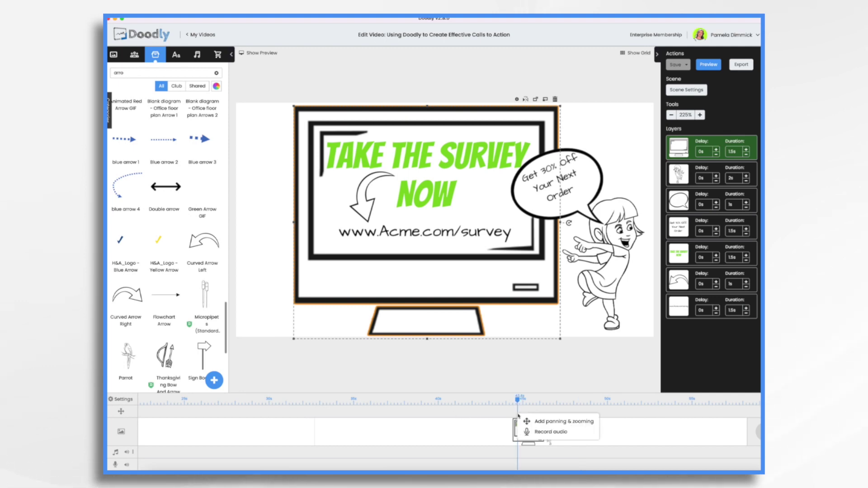
pyautogui.click(543, 424)
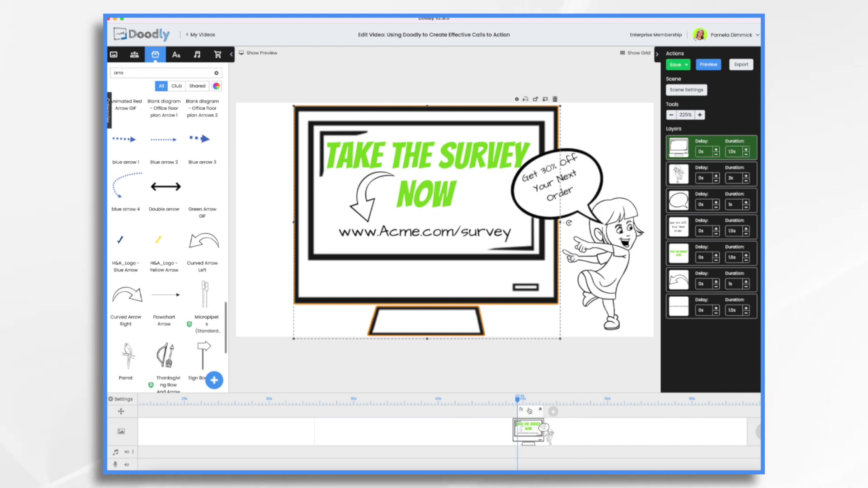
# Step: Crop the pan and zoom effect's End frame to the monitor's screen area around the survey text and web address, and apply it
pyautogui.click(529, 411)
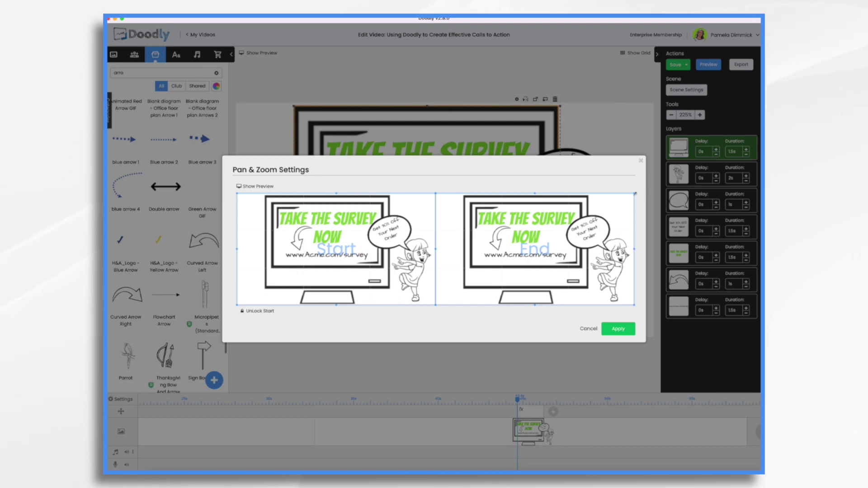
pyautogui.moveTo(635, 193); pyautogui.dragTo(581, 224)
pyautogui.moveTo(562, 298); pyautogui.dragTo(581, 272)
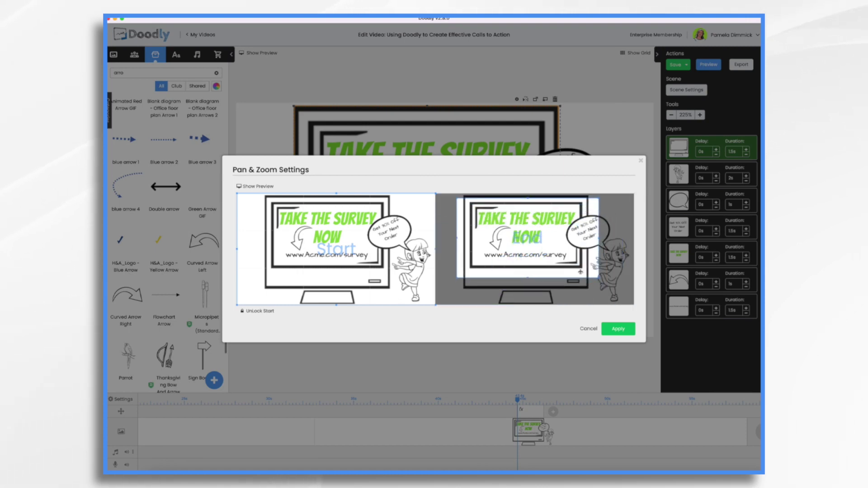
pyautogui.scroll(5, 537, 239)
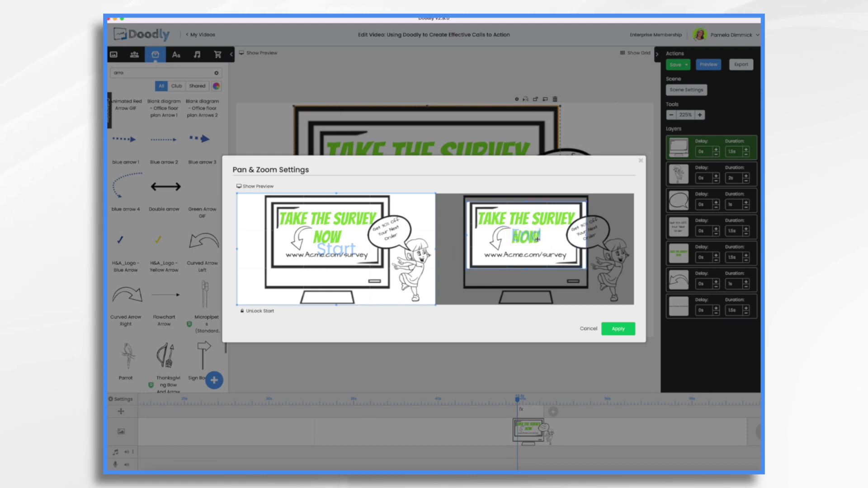
pyautogui.click(619, 330)
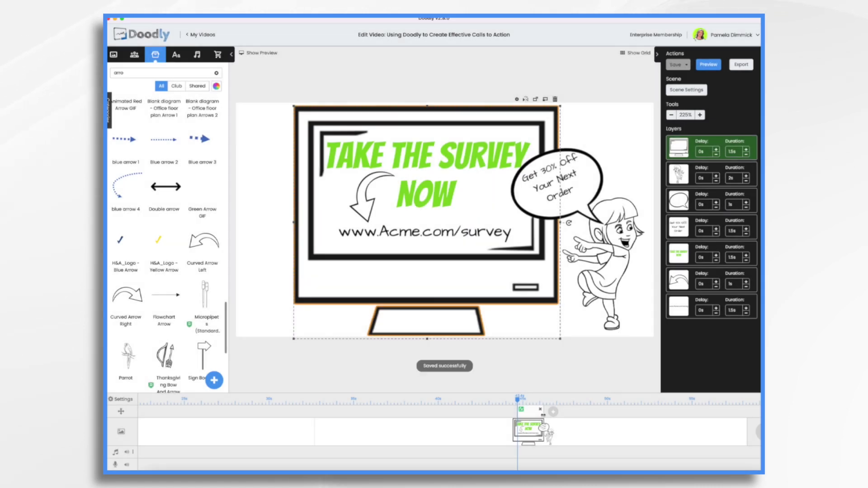
# Step: Extend the pan and zoom effect to about 49 seconds and check its timing by scrubbing through the side-by-side preview
pyautogui.moveTo(543, 414); pyautogui.dragTo(587, 416)
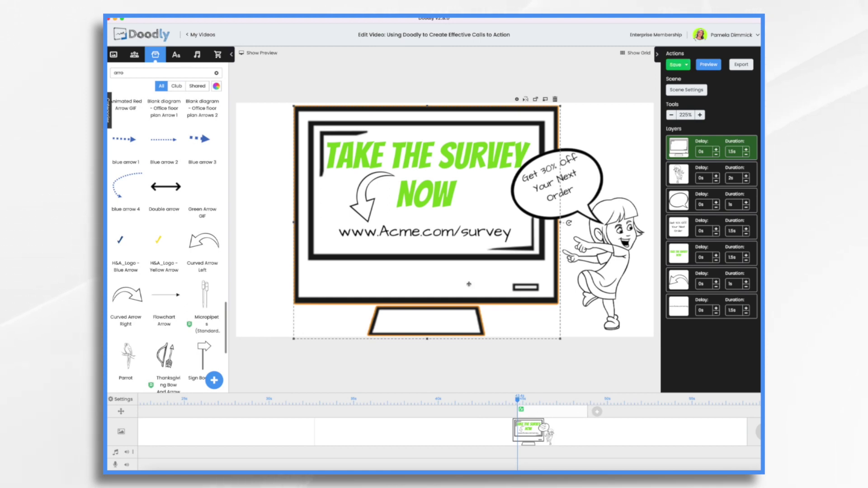
pyautogui.click(252, 54)
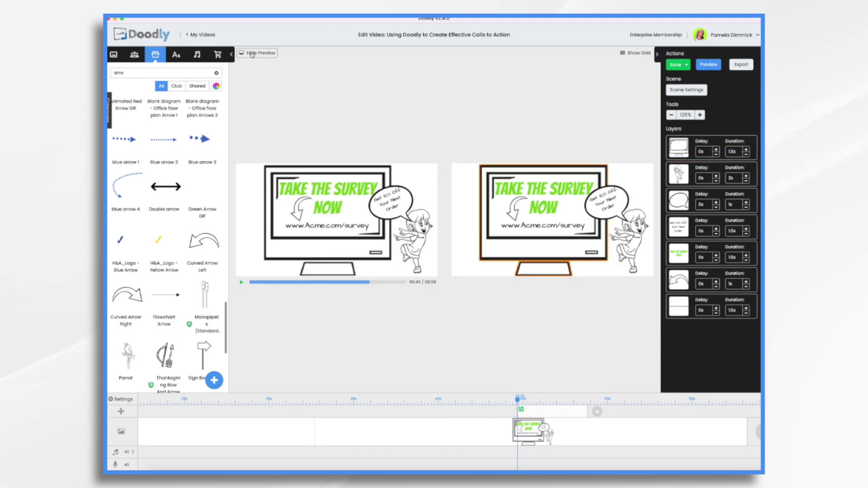
pyautogui.click(518, 401)
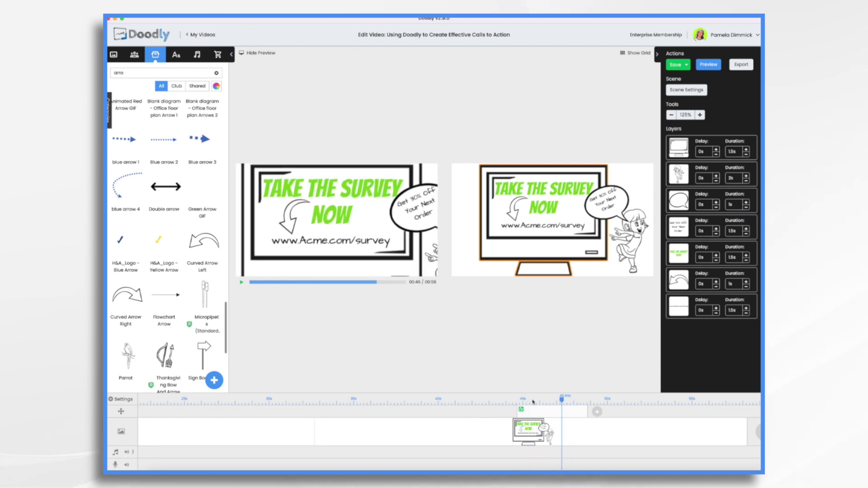
pyautogui.click(496, 400)
pyautogui.moveTo(484, 401)
pyautogui.mouseDown()
pyautogui.moveTo(432, 402)
pyautogui.moveTo(488, 410)
pyautogui.mouseUp()
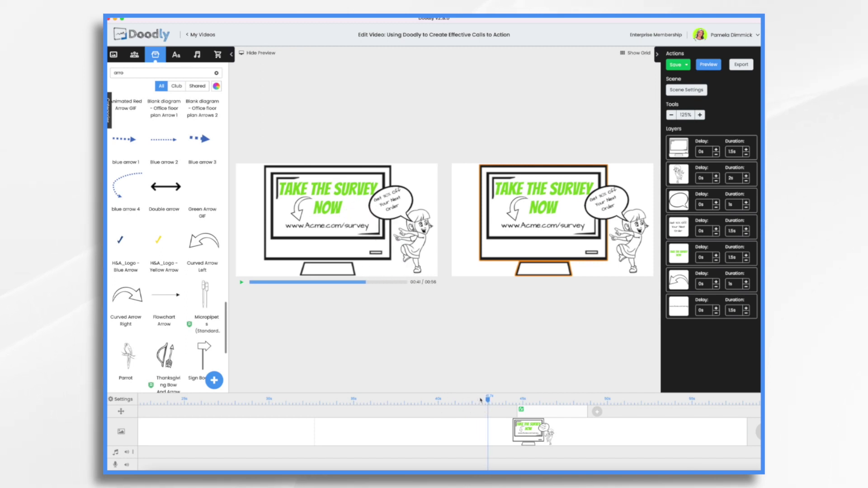
pyautogui.moveTo(487, 402)
pyautogui.mouseDown()
pyautogui.moveTo(435, 401)
pyautogui.moveTo(444, 401)
pyautogui.mouseUp()
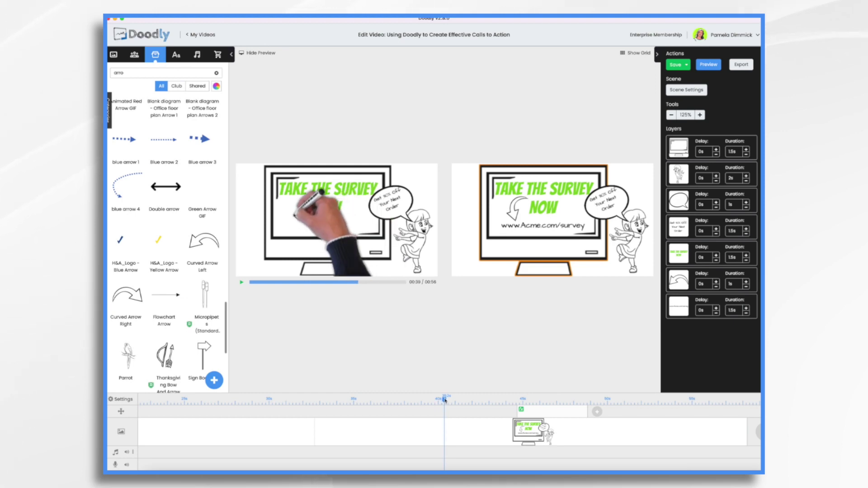
# Step: Move the pan and zoom effect earlier so it starts just after 40 seconds, and play the preview
pyautogui.moveTo(548, 413); pyautogui.dragTo(527, 410)
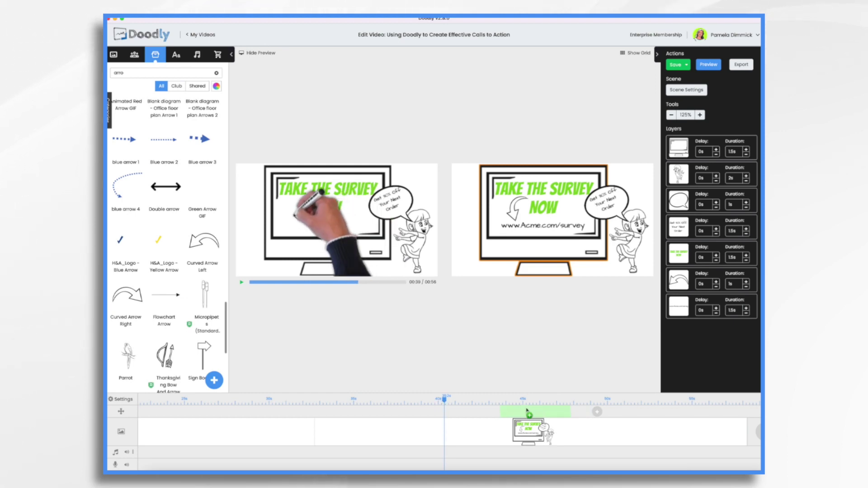
pyautogui.moveTo(473, 413)
pyautogui.mouseDown()
pyautogui.moveTo(447, 395)
pyautogui.moveTo(339, 400)
pyautogui.mouseUp()
pyautogui.click(240, 283)
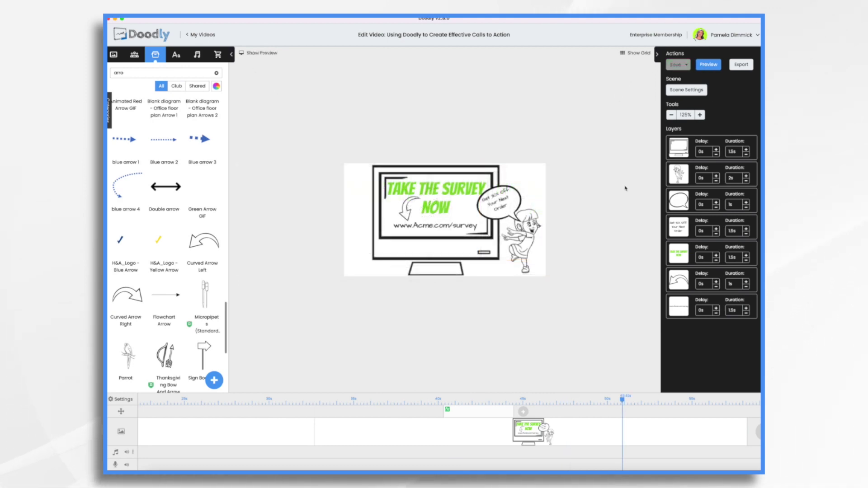
# Step: Export the video as MP4 at 720p (1280x720), choosing the destination folder
pyautogui.click(742, 65)
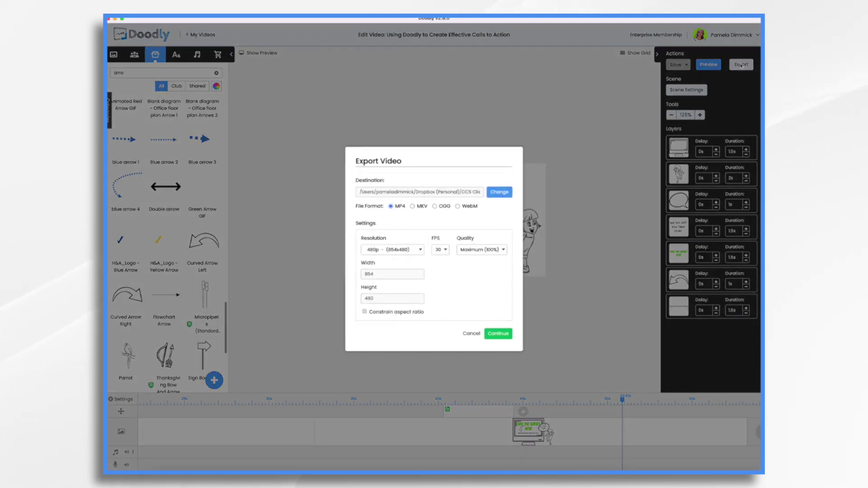
pyautogui.click(420, 250)
pyautogui.click(394, 259)
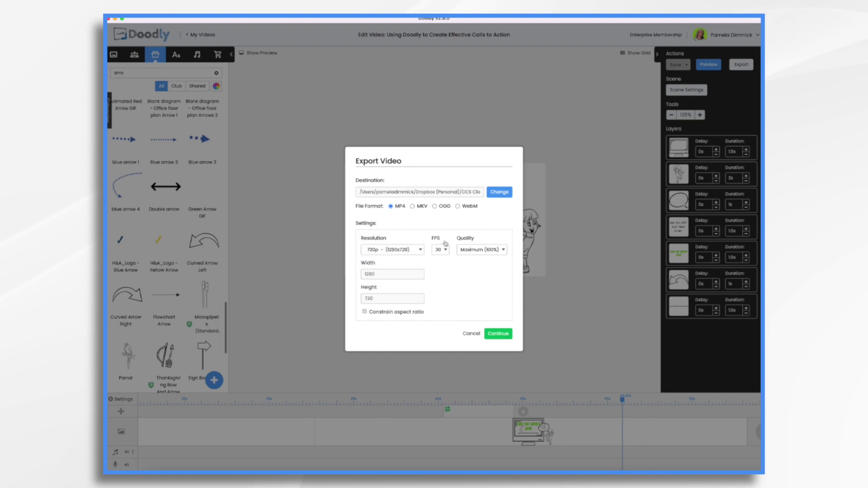
pyautogui.click(494, 193)
pyautogui.click(326, 163)
pyautogui.click(590, 235)
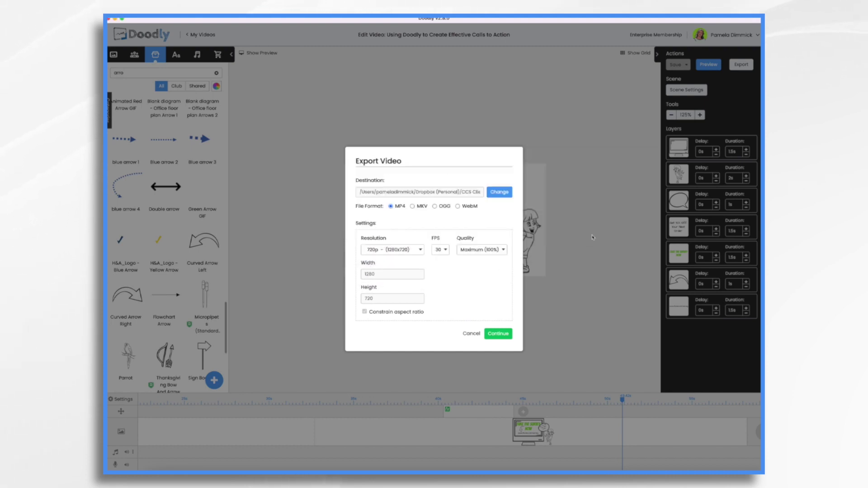
pyautogui.click(503, 334)
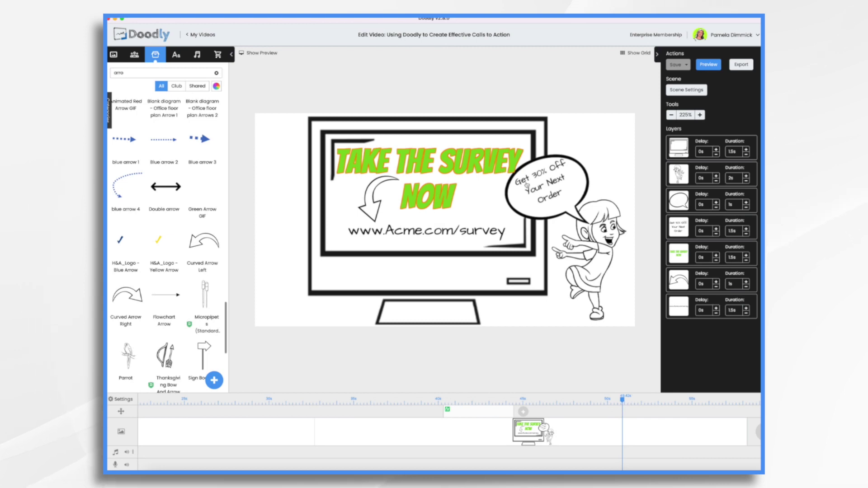
pyautogui.click(378, 195)
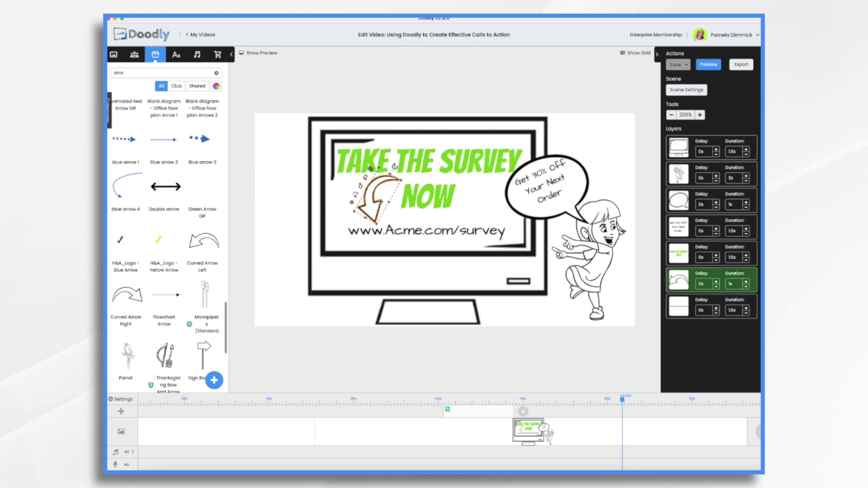
pyautogui.press('Delete')
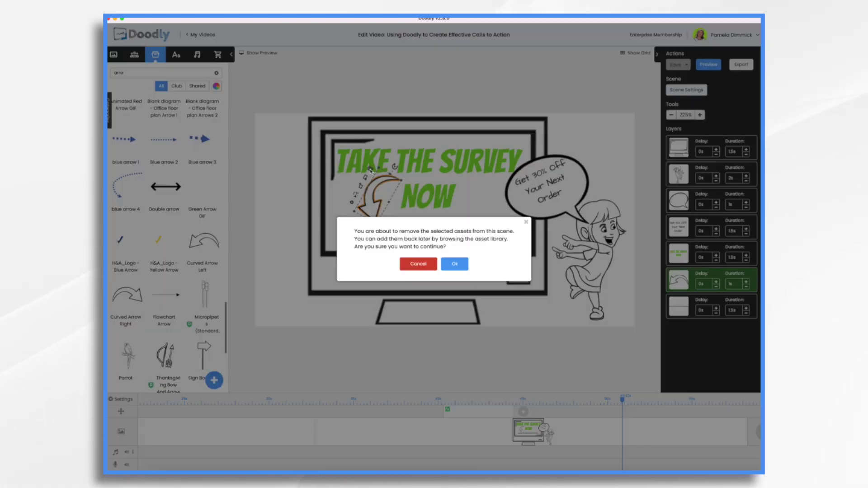
pyautogui.click(427, 264)
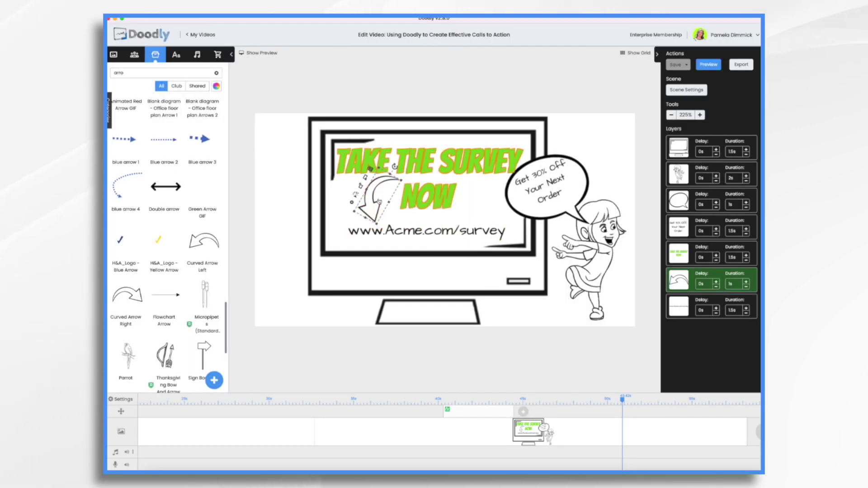
pyautogui.moveTo(377, 223); pyautogui.dragTo(372, 335)
pyautogui.moveTo(367, 300); pyautogui.dragTo(309, 291)
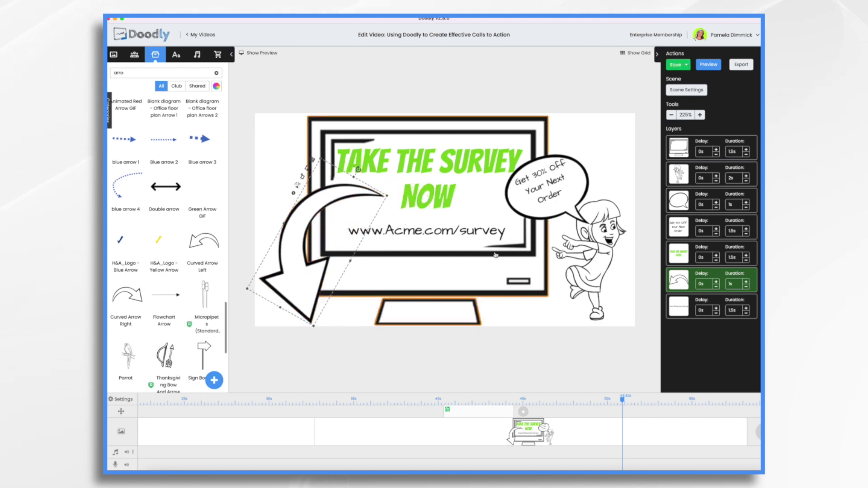
pyautogui.click(469, 232)
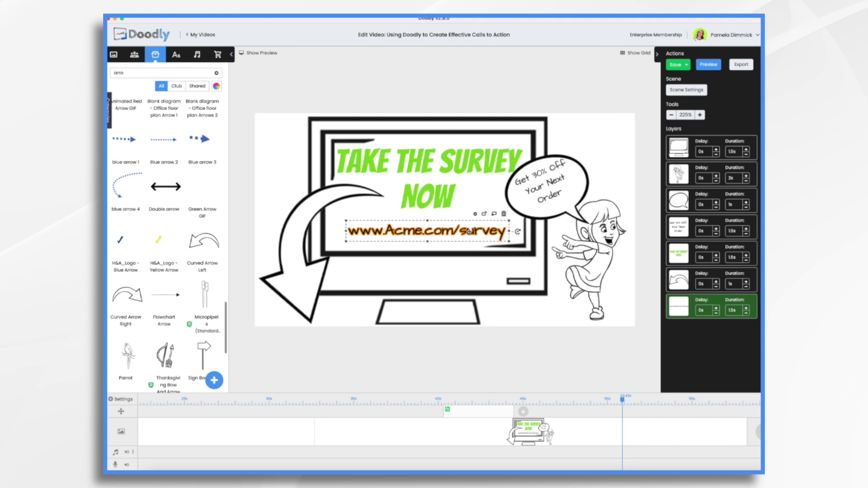
pyautogui.click(504, 214)
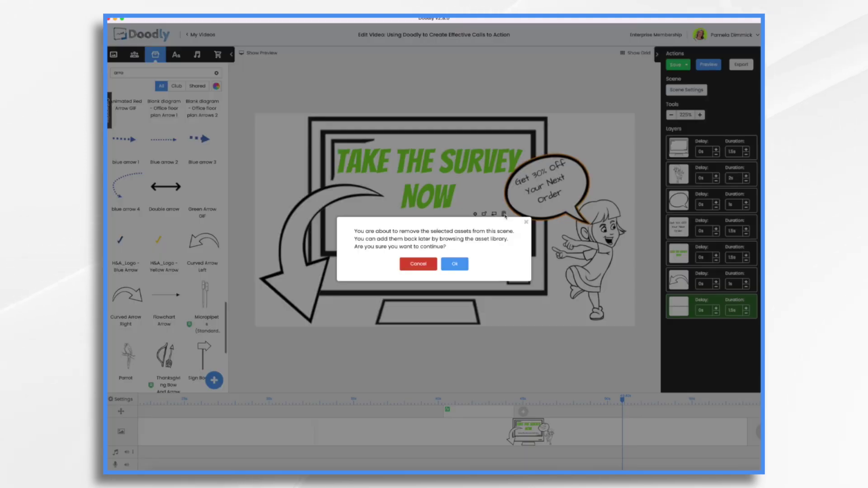
pyautogui.click(456, 265)
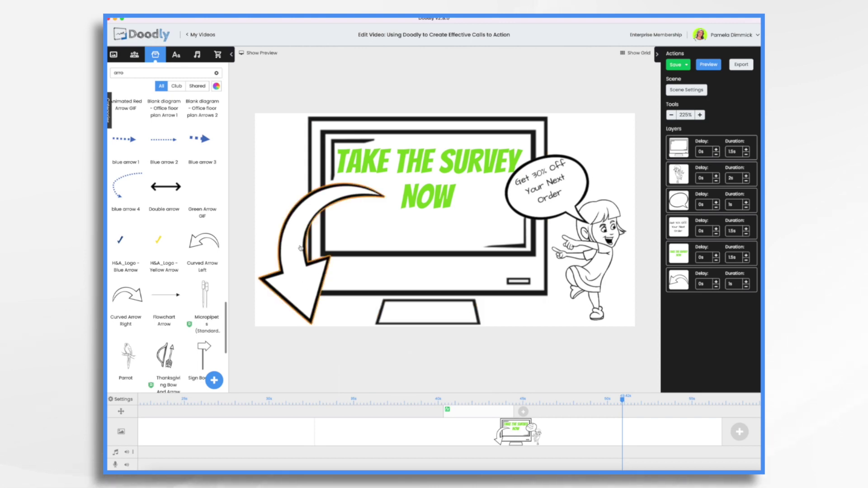
pyautogui.click(565, 196)
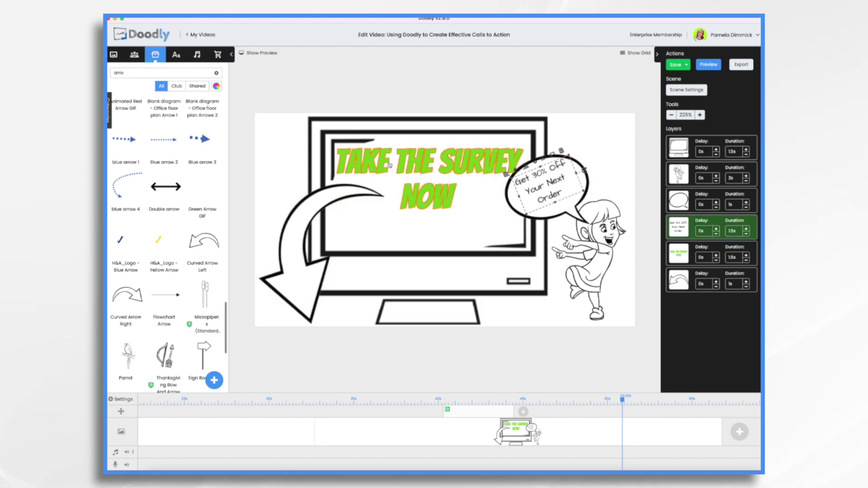
pyautogui.moveTo(416, 166); pyautogui.dragTo(416, 170)
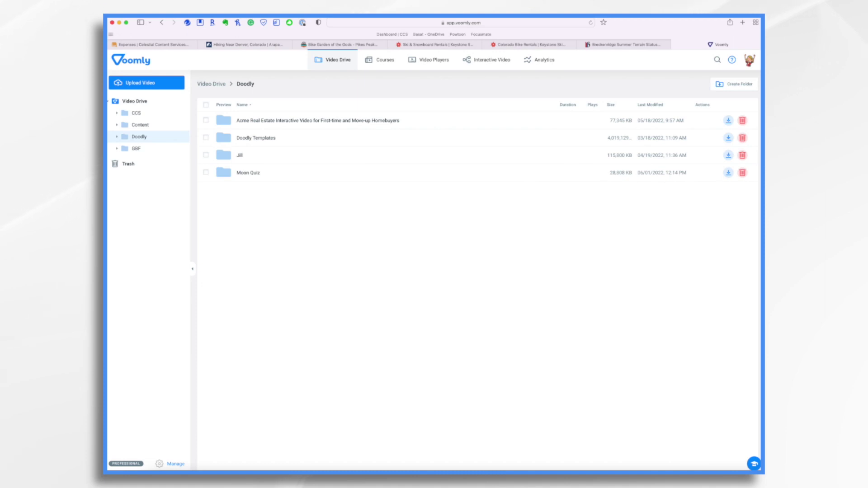
# Step: Switch to Voomly, upload "Using Doodly to Create Effective Calls to Action" to the Doodly folder, and select the uploaded video
pyautogui.moveTo(364, 253); pyautogui.dragTo(361, 252)
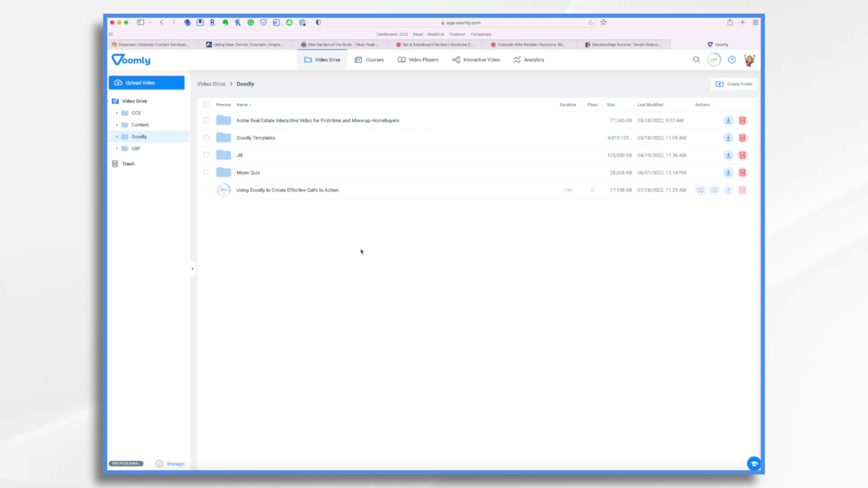
pyautogui.click(289, 192)
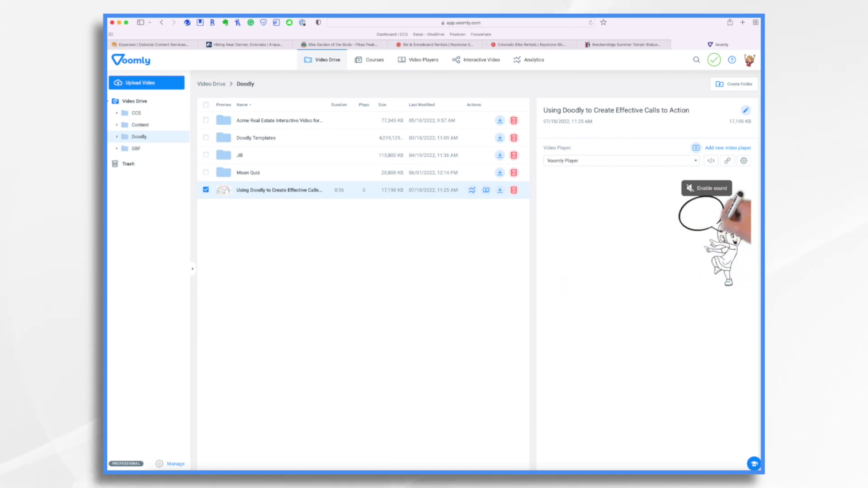
# Step: Open the video's Voomly Player settings and move the playhead to the zoomed-in survey scene at about 0:42
pyautogui.click(744, 162)
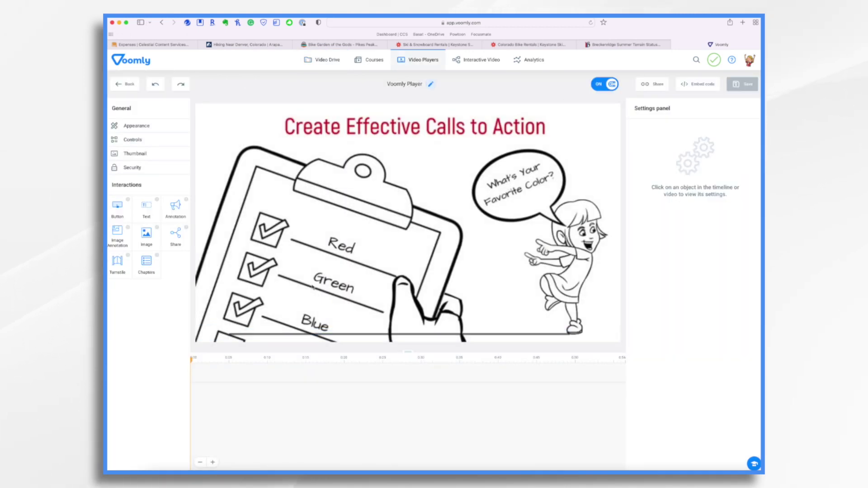
pyautogui.moveTo(200, 339)
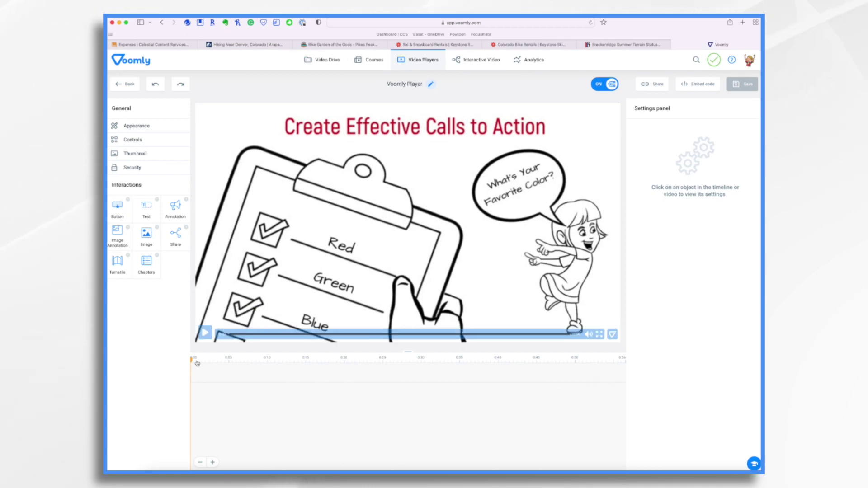
pyautogui.moveTo(193, 362); pyautogui.dragTo(527, 365)
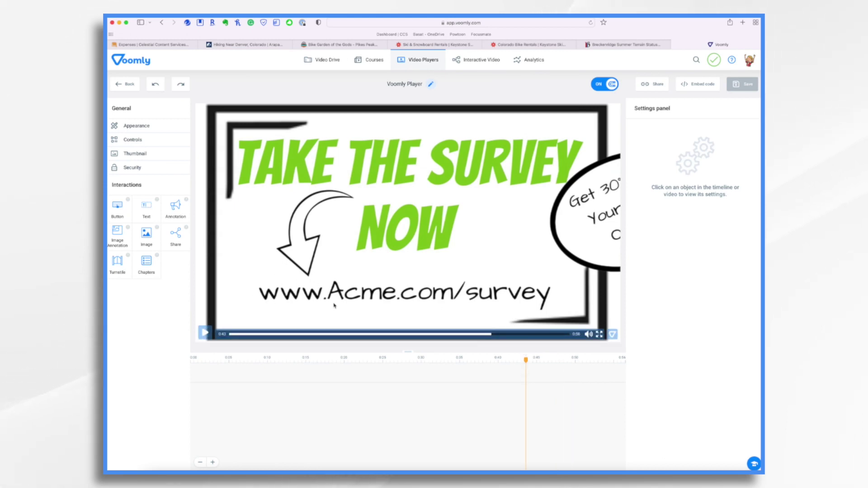